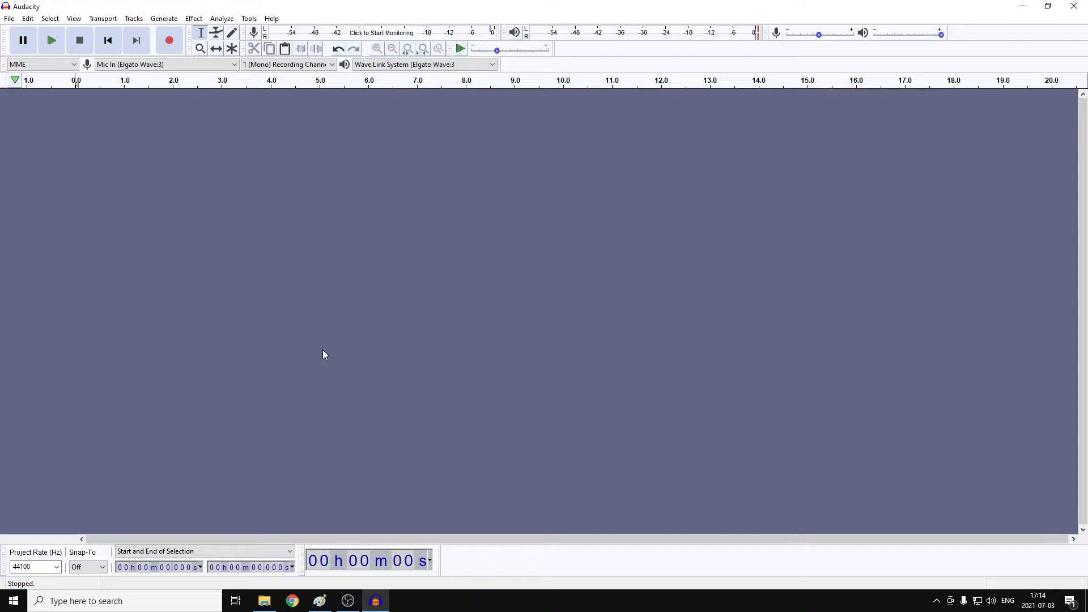
- Record a voice clip about 4 seconds long and delete the silence at its start
{"action": "left_click", "coordinate": [168, 40]}
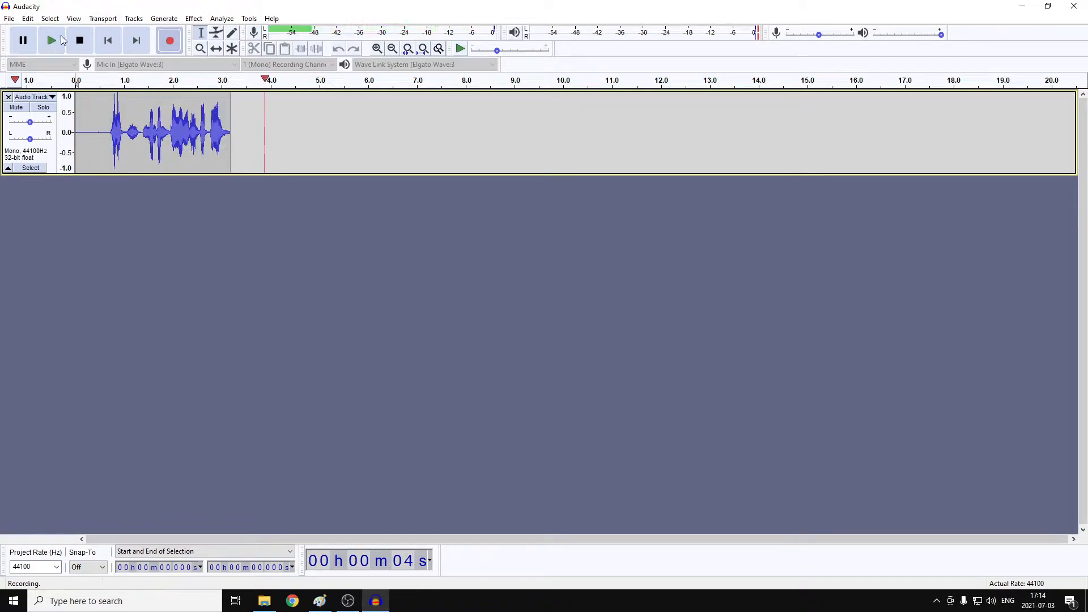
{"action": "left_click", "coordinate": [80, 40]}
{"action": "left_click_drag", "start_coordinate": [106, 150], "coordinate": [75, 150]}
{"action": "key", "text": "Delete"}
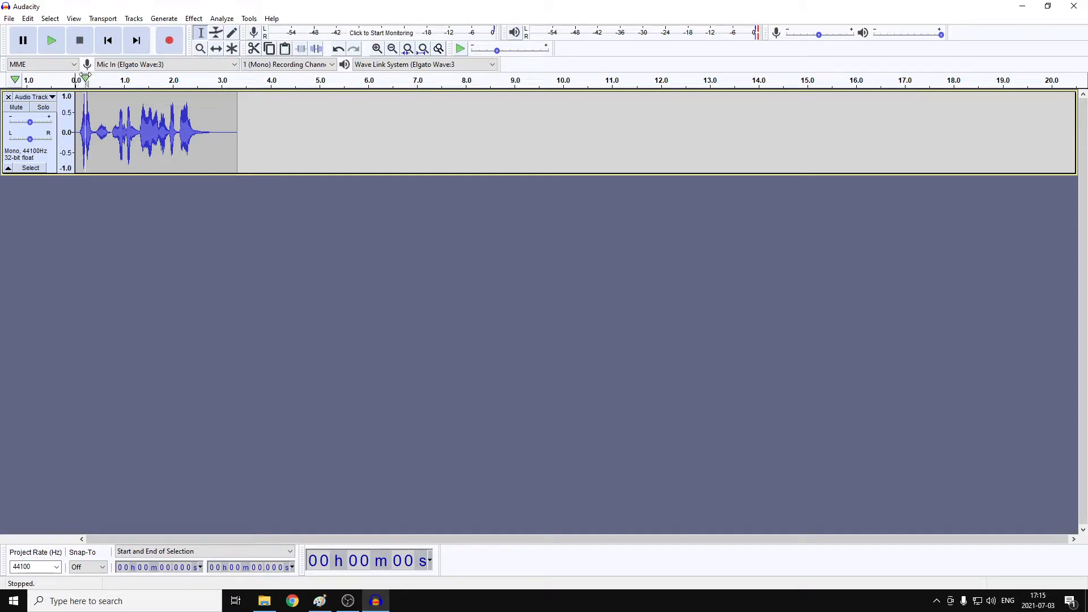
- Select the whole voice clip and open the Low-Pass Filter effect for it
{"action": "left_click", "coordinate": [86, 81]}
{"action": "left_click", "coordinate": [83, 47]}
{"action": "left_click_drag", "start_coordinate": [236, 115], "coordinate": [17, 110]}
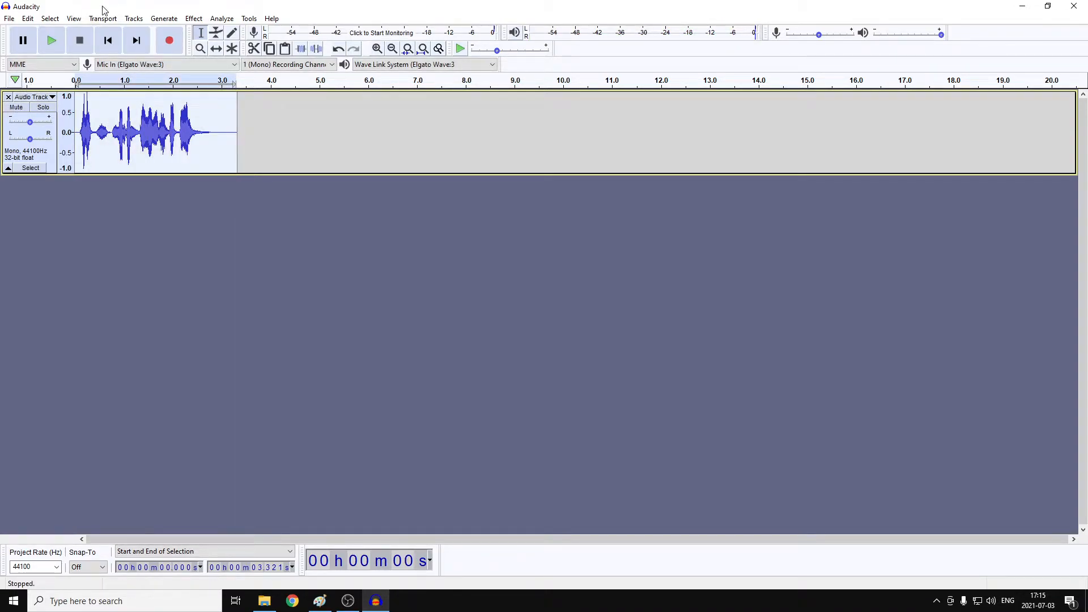
{"action": "left_click", "coordinate": [190, 19]}
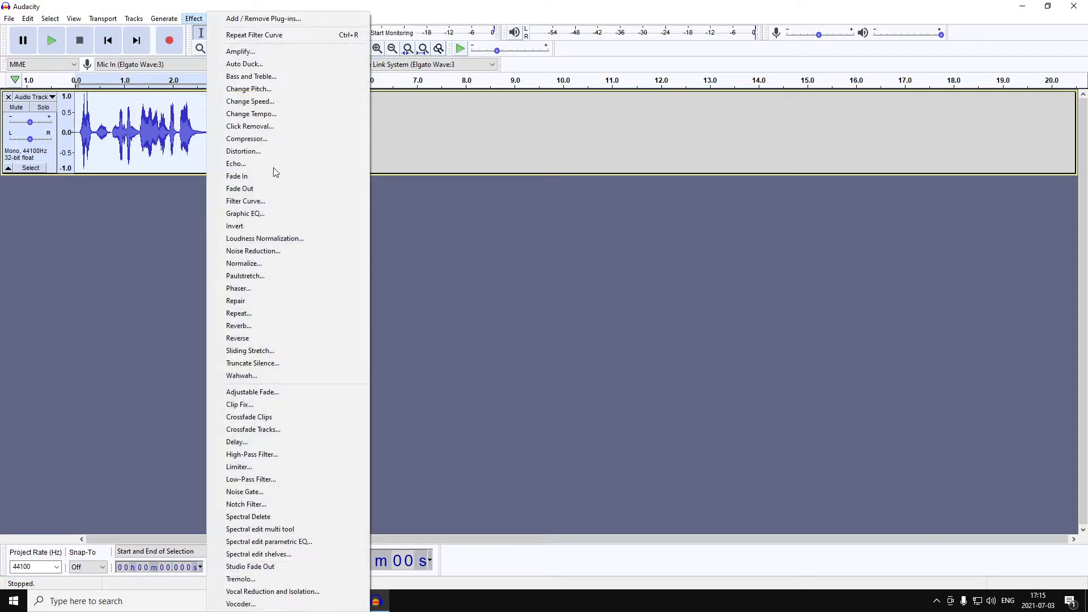
{"action": "left_click", "coordinate": [297, 483]}
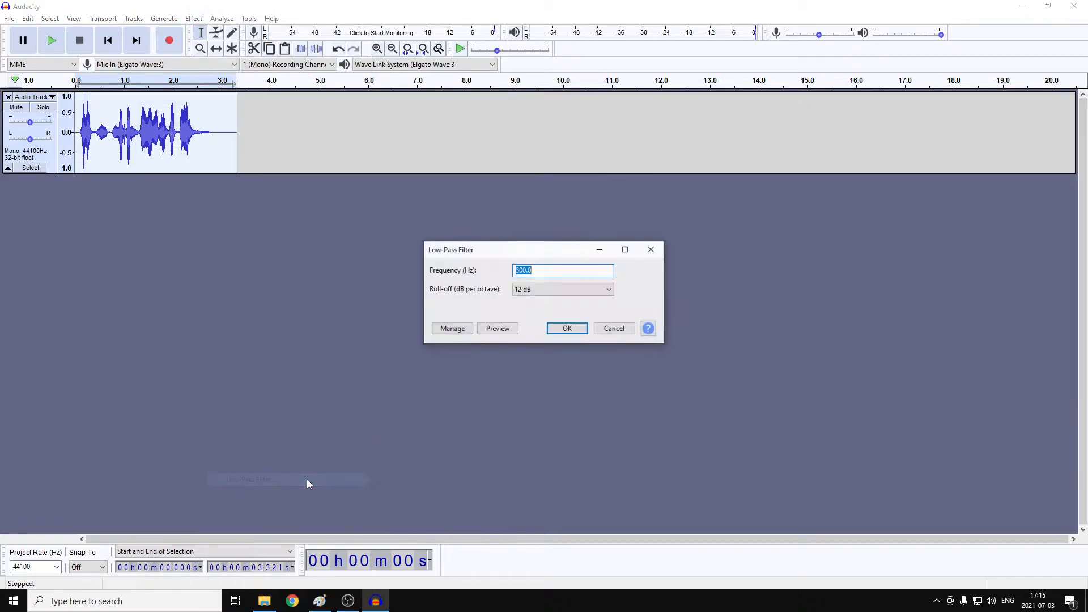
- Preview the low-pass filter at 500 Hz with the roll-off set to 6 dB per octave
{"action": "left_click_drag", "start_coordinate": [561, 268], "coordinate": [426, 270]}
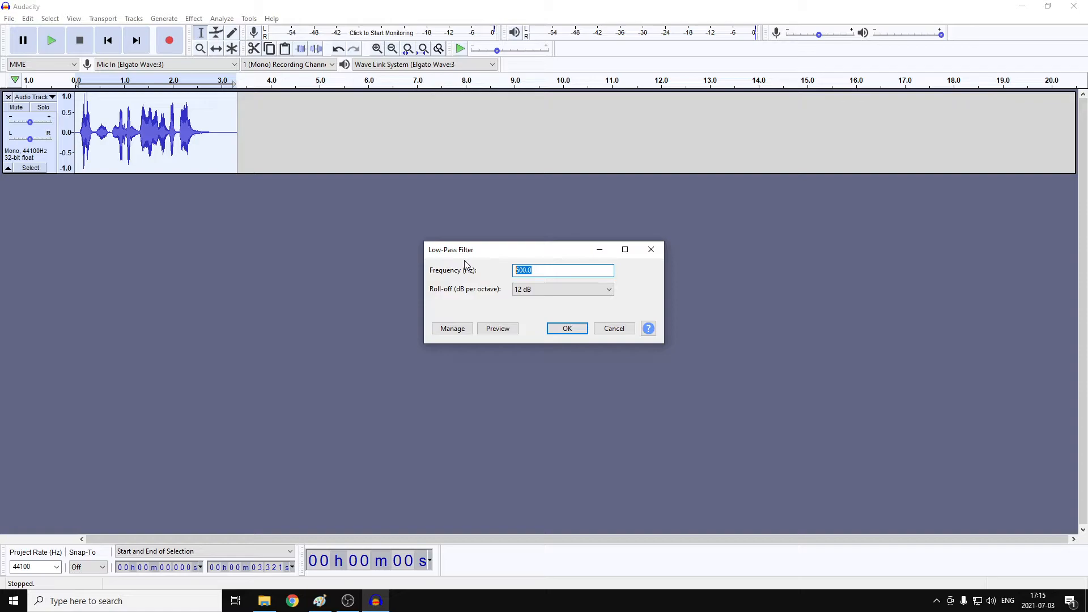
{"action": "type", "text": "100"}
{"action": "key", "text": "ctrl+a"}
{"action": "key", "text": "BackSpace"}
{"action": "left_click", "coordinate": [519, 290]}
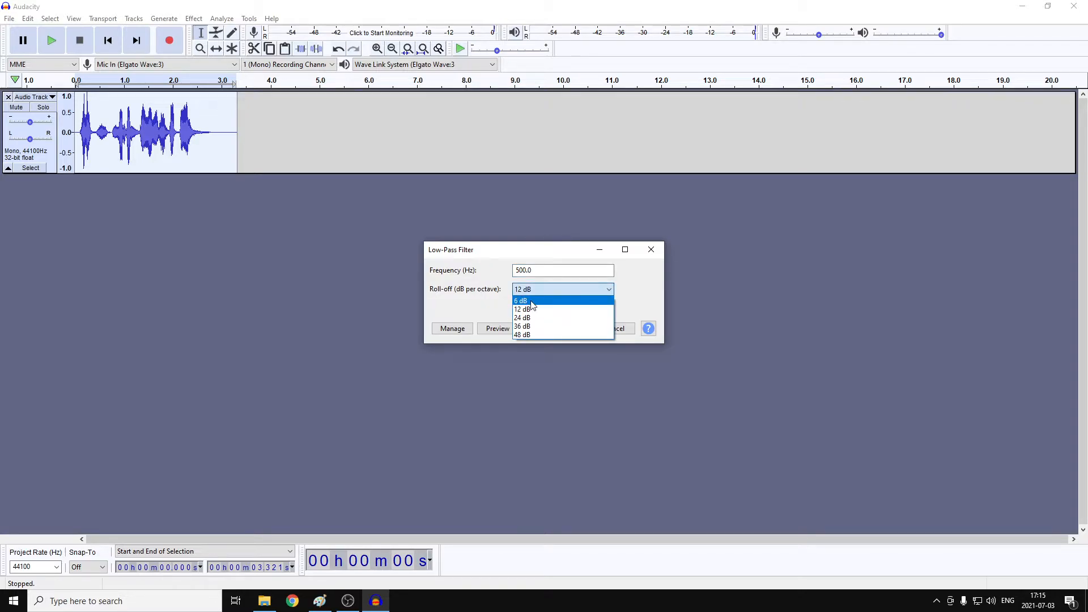
{"action": "left_click", "coordinate": [532, 304]}
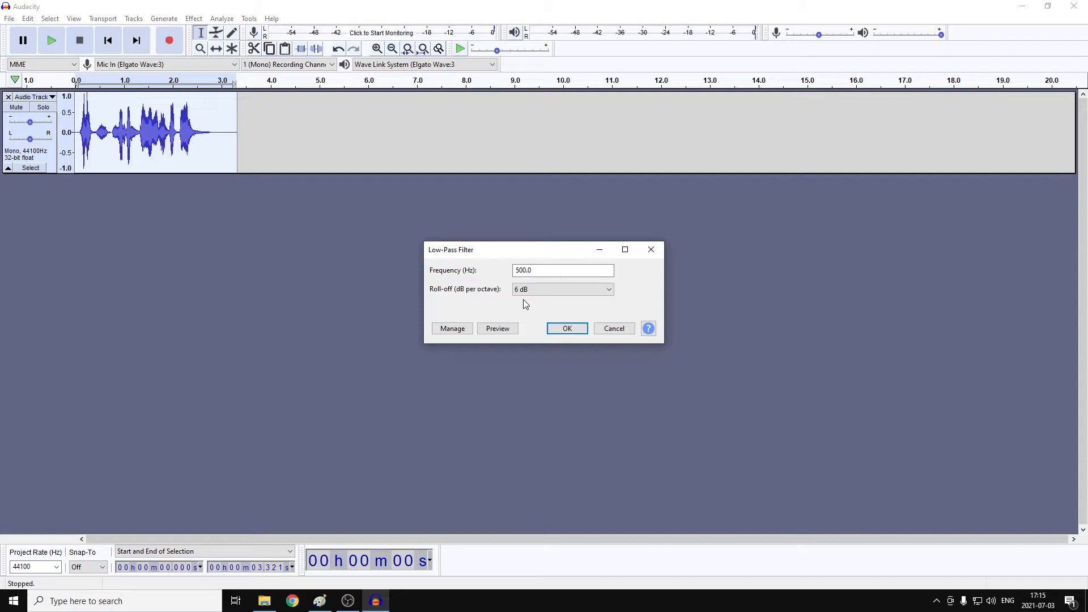
{"action": "left_click", "coordinate": [498, 332]}
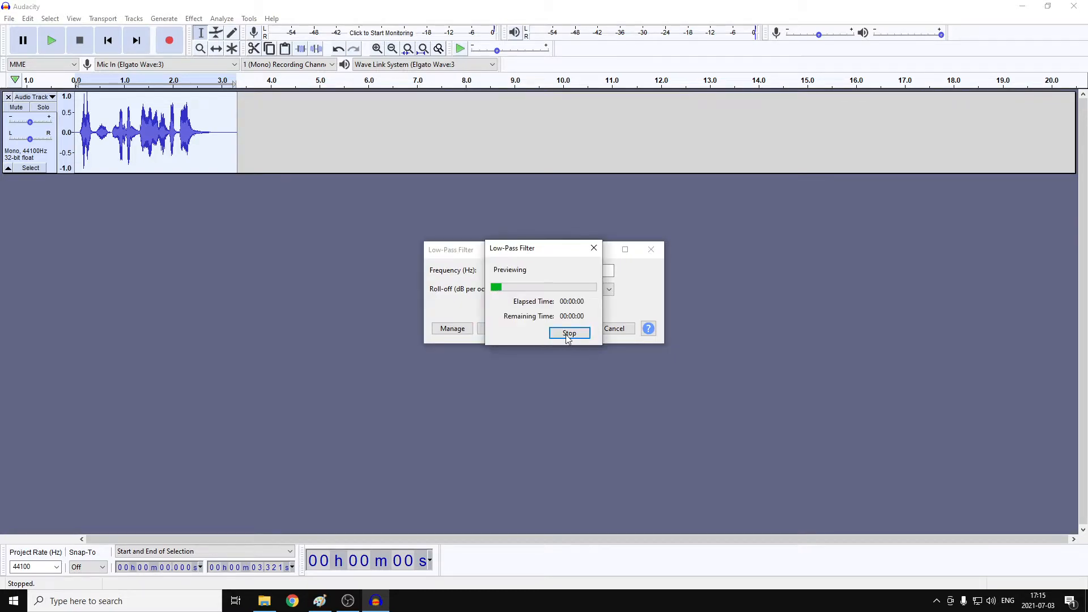
{"action": "left_click", "coordinate": [566, 334]}
- Set the low-pass filter's roll-off to 48 dB per octave and preview it
{"action": "left_click", "coordinate": [541, 299]}
{"action": "left_click", "coordinate": [538, 335]}
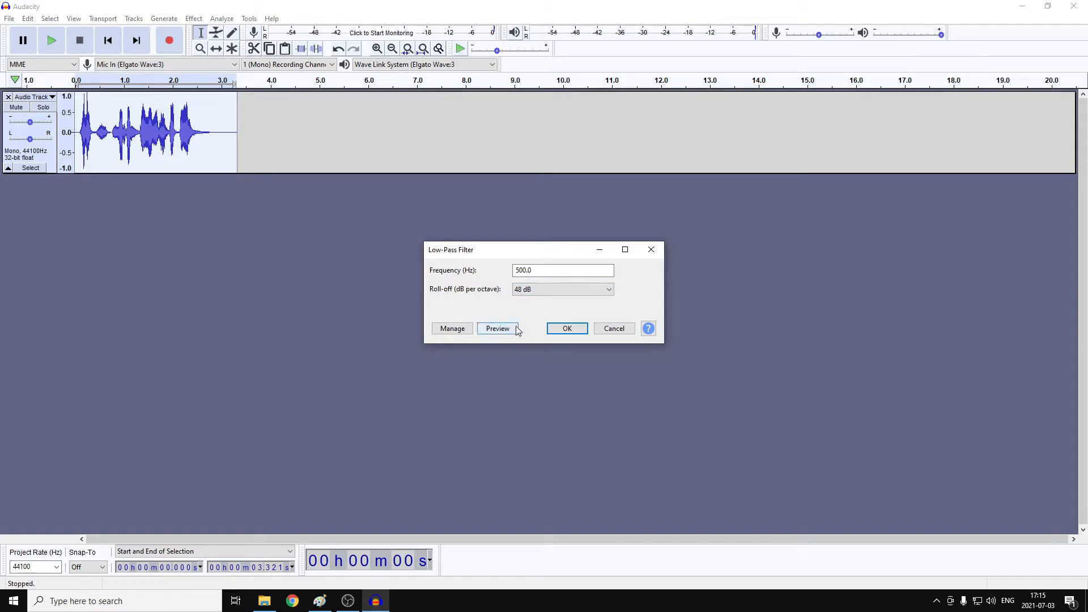
{"action": "left_click", "coordinate": [514, 328]}
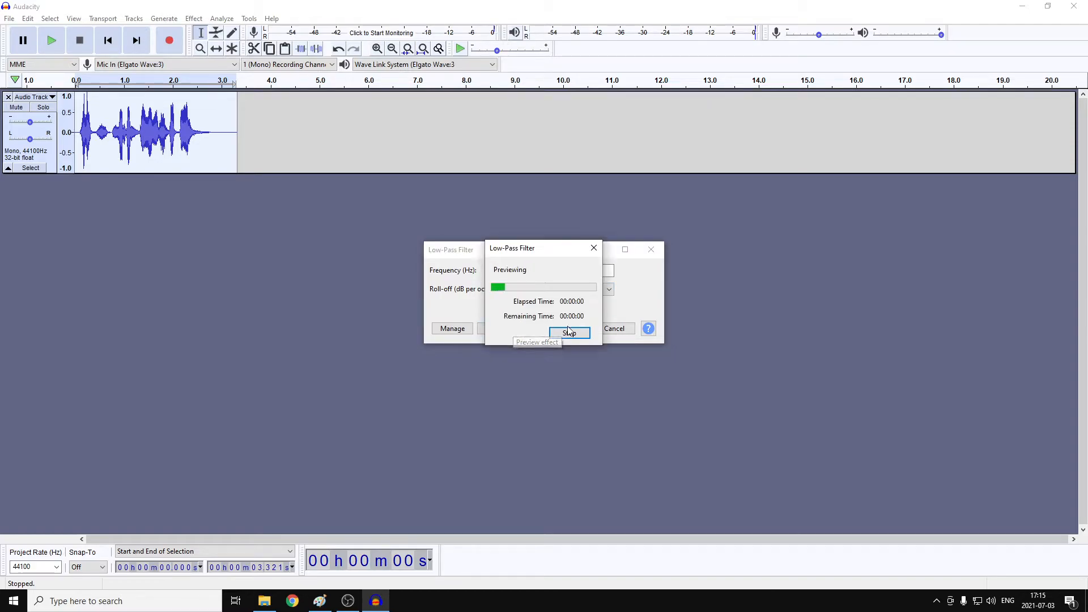
{"action": "left_click", "coordinate": [567, 334]}
- Set the roll-off to 12 dB per octave and apply the low-pass filter at 500 Hz to the clip
{"action": "left_click", "coordinate": [558, 292]}
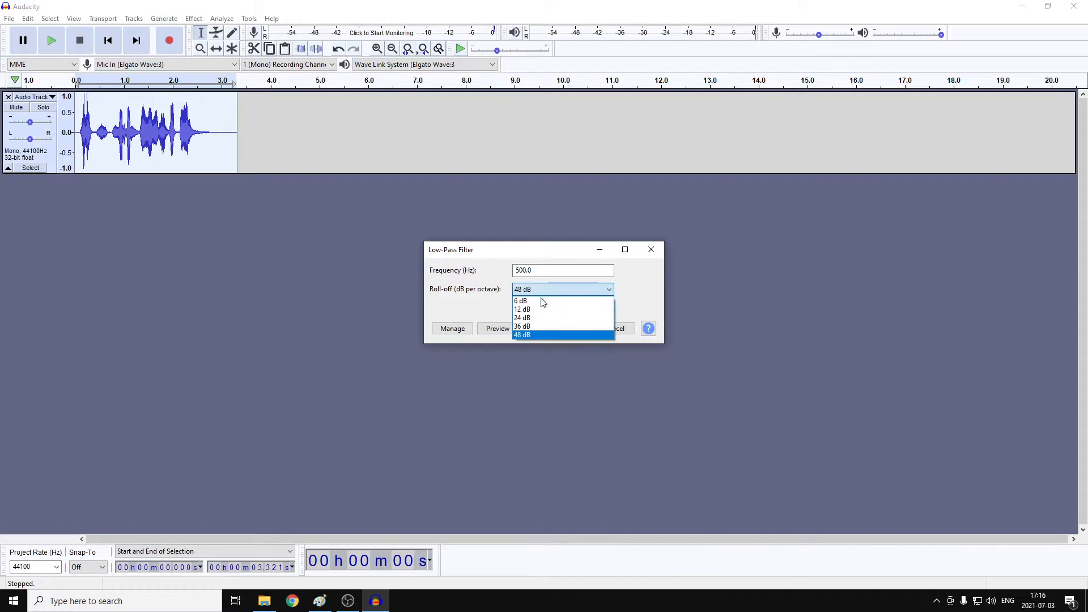
{"action": "left_click", "coordinate": [536, 307]}
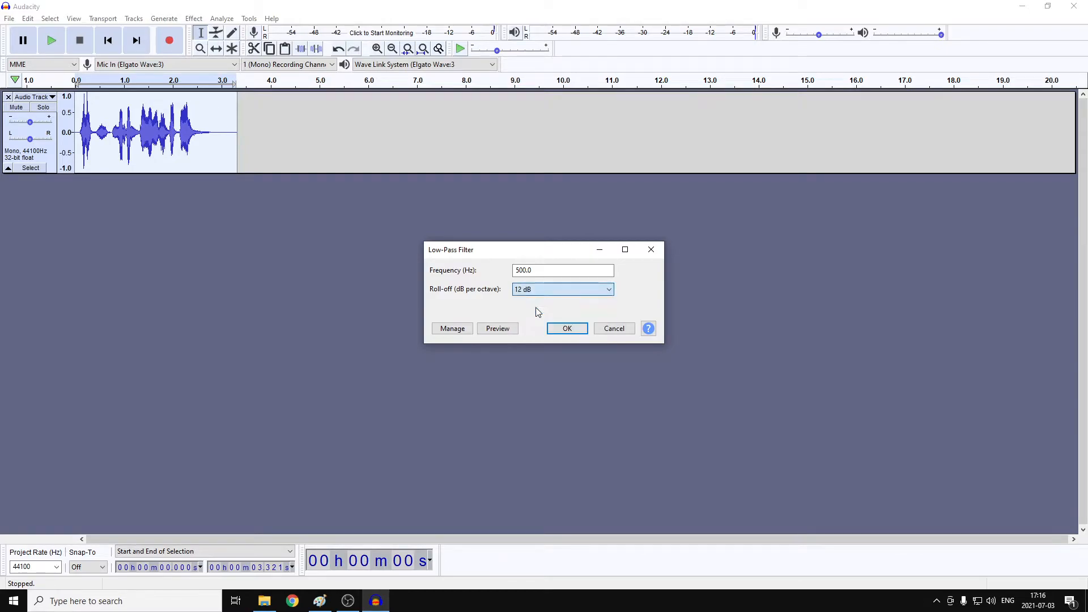
{"action": "left_click", "coordinate": [506, 329]}
{"action": "left_click", "coordinate": [569, 331]}
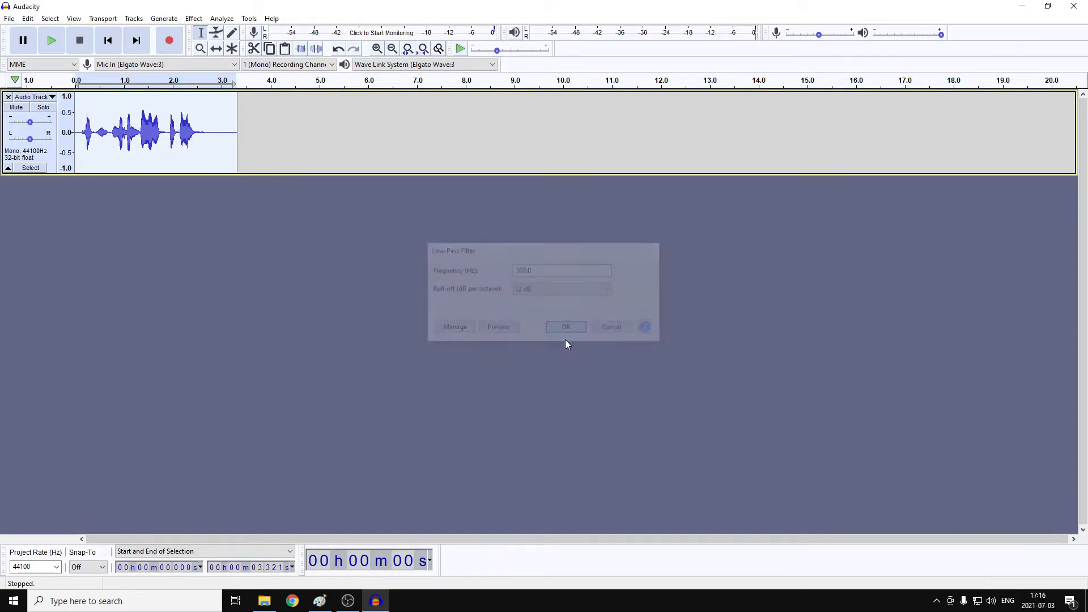
- Raise the track's gain to +9.0 dB and play back the filtered clip
{"action": "left_click_drag", "start_coordinate": [25, 121], "coordinate": [41, 128]}
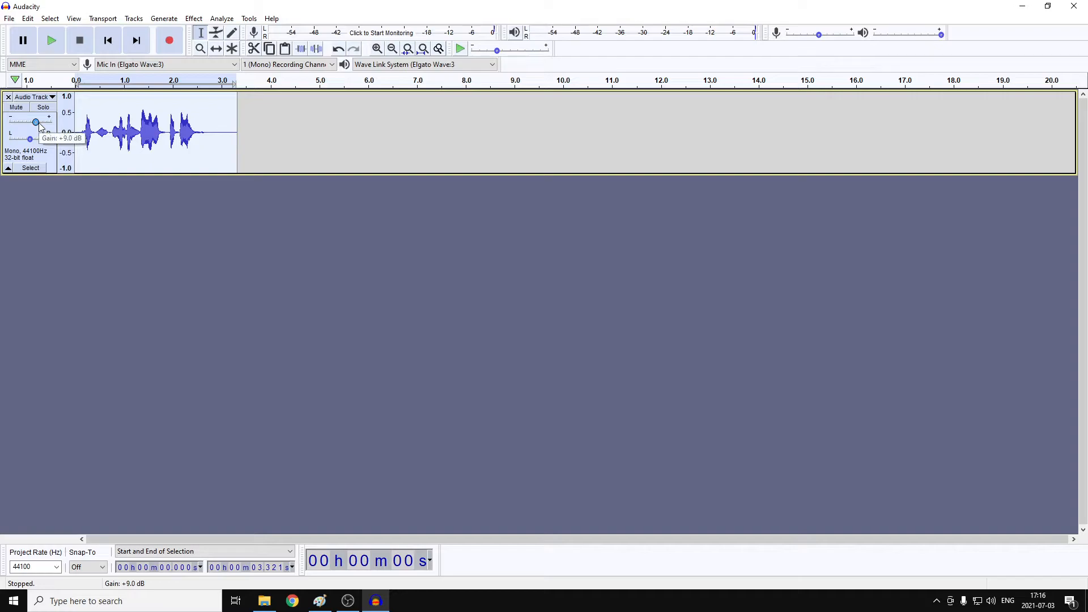
{"action": "left_click", "coordinate": [51, 41]}
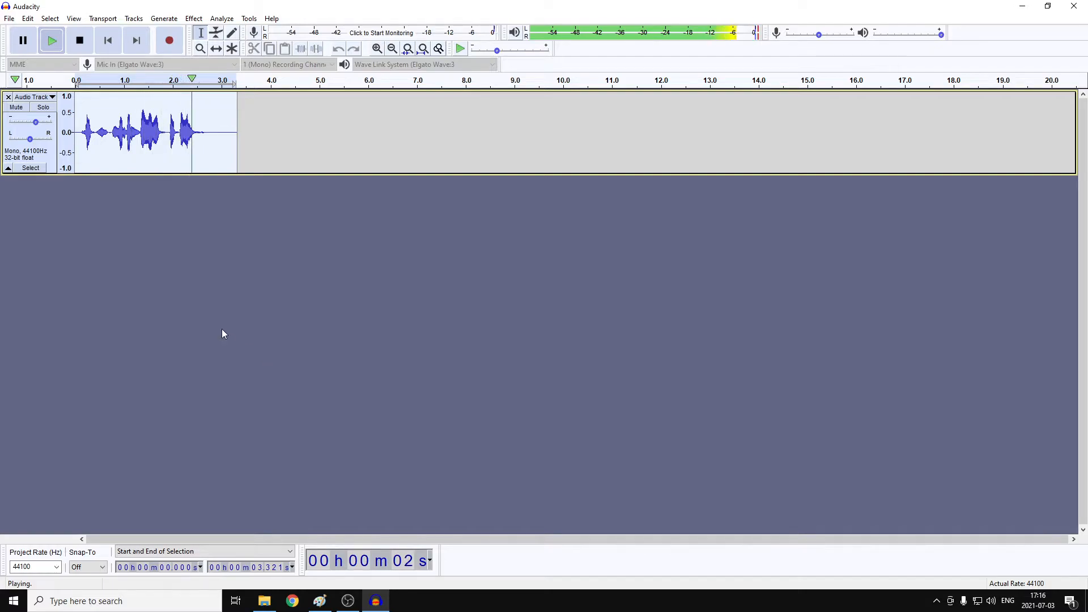
- Delete the audio track and switch to the open drawing in Paint
{"action": "left_click", "coordinate": [8, 97]}
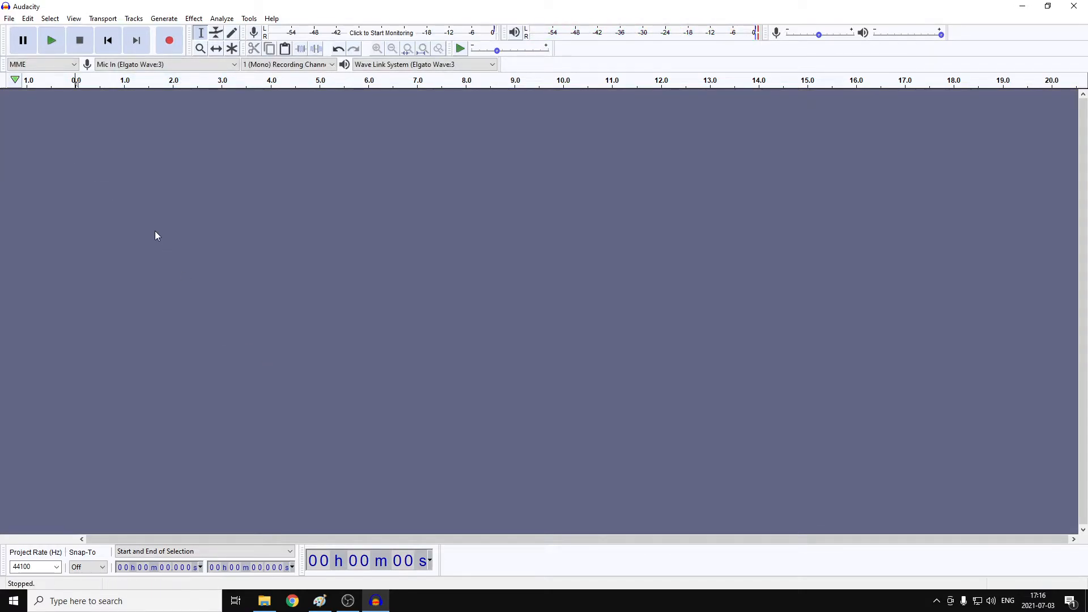
{"action": "mouse_move", "coordinate": [320, 600]}
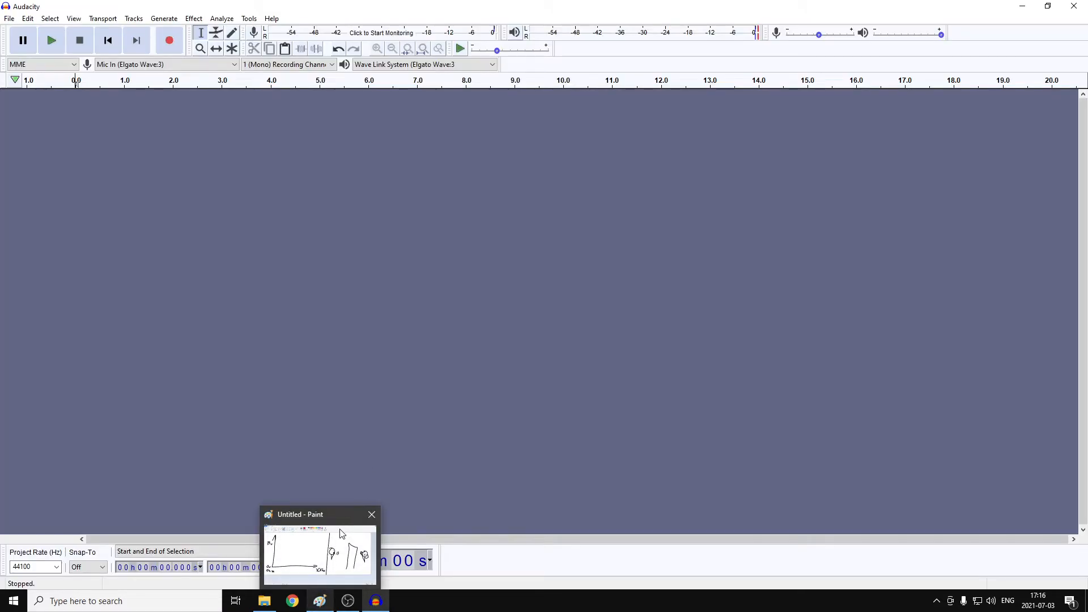
{"action": "left_click", "coordinate": [342, 512]}
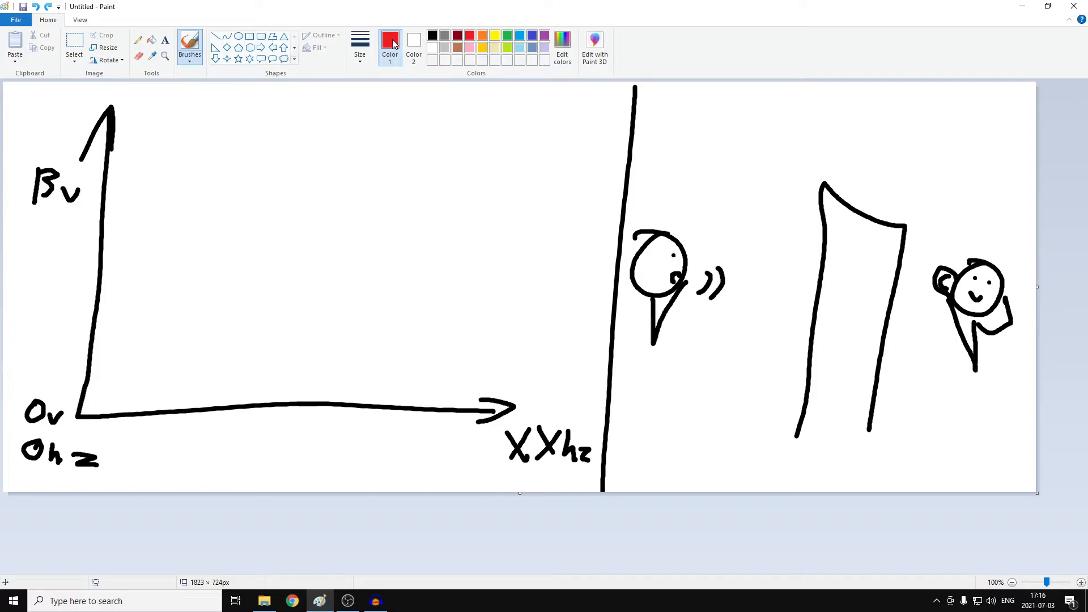
- Sketch a red wavy curve across the graph and a red rectangle just past its end
{"action": "mouse_move", "coordinate": [151, 361]}
{"action": "left_mouse_down"}
{"action": "mouse_move", "coordinate": [156, 304]}
{"action": "mouse_move", "coordinate": [242, 170]}
{"action": "mouse_move", "coordinate": [304, 329]}
{"action": "mouse_move", "coordinate": [424, 191]}
{"action": "mouse_move", "coordinate": [419, 288]}
{"action": "left_mouse_up"}
{"action": "key", "text": "ctrl+z"}
{"action": "mouse_move", "coordinate": [385, 344]}
{"action": "left_mouse_down"}
{"action": "mouse_move", "coordinate": [405, 220]}
{"action": "mouse_move", "coordinate": [475, 186]}
{"action": "mouse_move", "coordinate": [539, 311]}
{"action": "left_mouse_up"}
{"action": "key", "text": "ctrl+z"}
{"action": "mouse_move", "coordinate": [126, 305]}
{"action": "left_mouse_down"}
{"action": "mouse_move", "coordinate": [247, 244]}
{"action": "mouse_move", "coordinate": [496, 294]}
{"action": "left_mouse_up"}
{"action": "key", "text": "ctrl+z"}
{"action": "mouse_move", "coordinate": [124, 323]}
{"action": "left_mouse_down"}
{"action": "mouse_move", "coordinate": [207, 273]}
{"action": "mouse_move", "coordinate": [455, 330]}
{"action": "left_mouse_up"}
{"action": "mouse_move", "coordinate": [489, 256]}
{"action": "left_mouse_down"}
{"action": "mouse_move", "coordinate": [521, 354]}
{"action": "mouse_move", "coordinate": [492, 248]}
{"action": "left_mouse_up"}
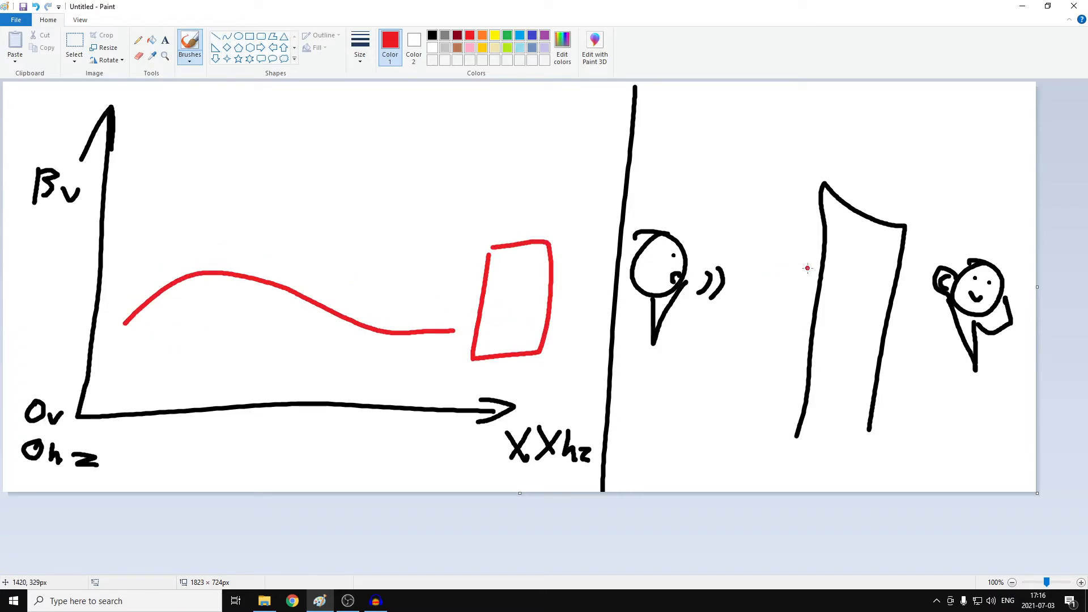
- Draw red sound-wave strokes on both sides of the wall, between it and the speaking and listening figures
{"action": "left_click_drag", "start_coordinate": [802, 264], "coordinate": [779, 336]}
{"action": "left_click_drag", "start_coordinate": [797, 241], "coordinate": [760, 267]}
{"action": "mouse_move", "coordinate": [914, 289]}
{"action": "left_mouse_down"}
{"action": "mouse_move", "coordinate": [910, 327]}
{"action": "mouse_move", "coordinate": [939, 309]}
{"action": "left_mouse_up"}
{"action": "mouse_move", "coordinate": [951, 269]}
{"action": "left_mouse_down"}
{"action": "mouse_move", "coordinate": [1014, 238]}
{"action": "mouse_move", "coordinate": [929, 221]}
{"action": "mouse_move", "coordinate": [943, 215]}
{"action": "left_mouse_up"}
{"action": "key", "text": "ctrl+z"}
- Clear the red curve and rectangle from the graph and return to the red brush
{"action": "left_click", "coordinate": [74, 42]}
{"action": "mouse_move", "coordinate": [125, 184]}
{"action": "left_mouse_down"}
{"action": "mouse_move", "coordinate": [149, 210]}
{"action": "mouse_move", "coordinate": [554, 357]}
{"action": "mouse_move", "coordinate": [566, 379]}
{"action": "left_mouse_up"}
{"action": "left_click_drag", "start_coordinate": [152, 294], "coordinate": [128, 325]}
{"action": "left_click", "coordinate": [236, 204]}
{"action": "left_click", "coordinate": [191, 41]}
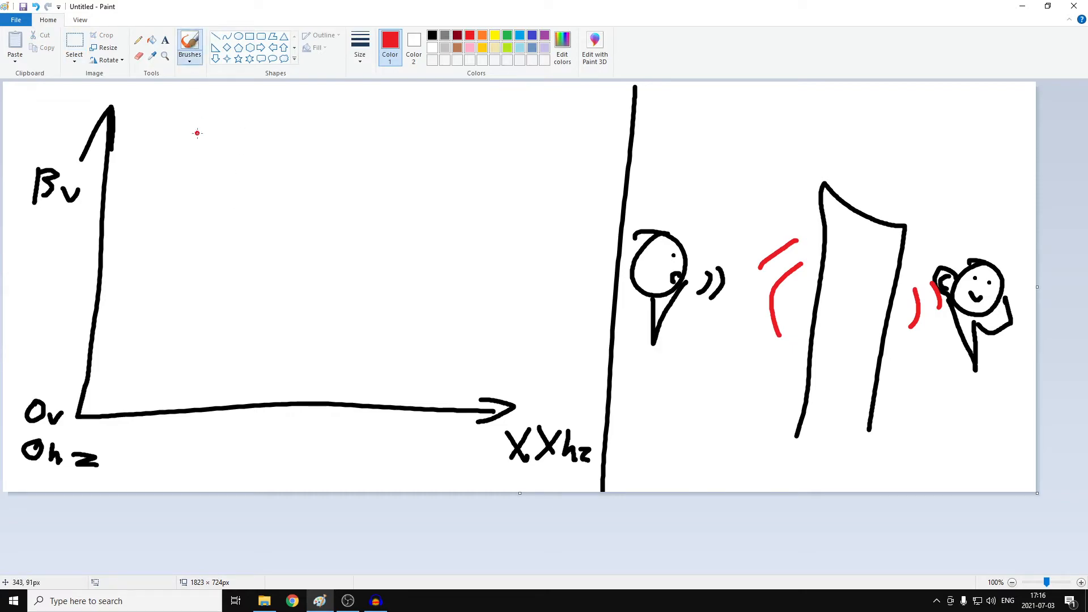
- Draw a flat red line across the graph at the height of the volume label
{"action": "left_click_drag", "start_coordinate": [119, 188], "coordinate": [497, 200]}
{"action": "key", "text": "ctrl+z"}
{"action": "left_click_drag", "start_coordinate": [117, 185], "coordinate": [367, 177]}
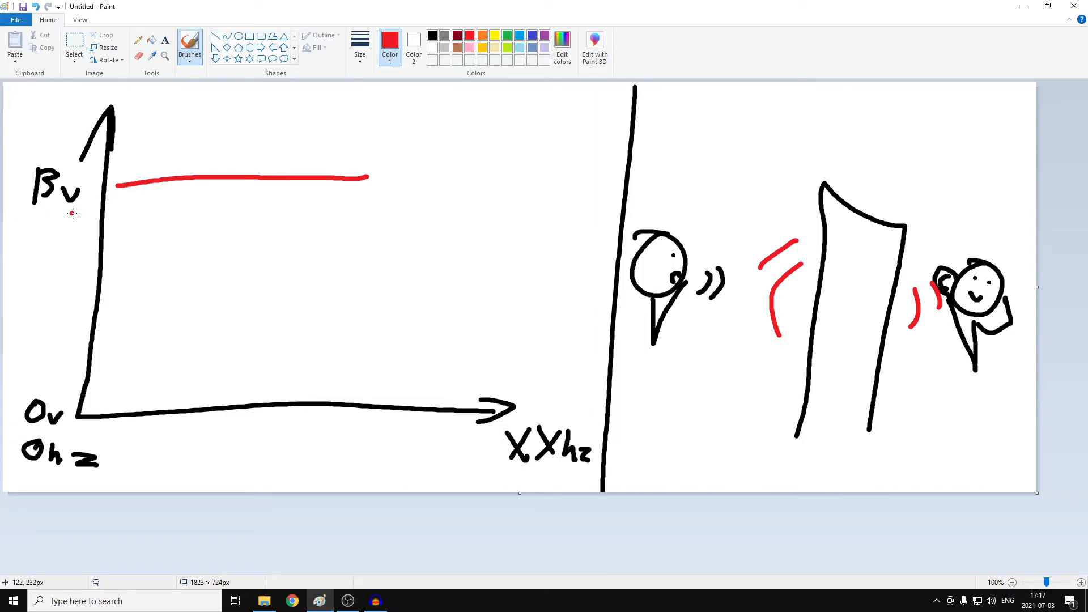
{"action": "left_click_drag", "start_coordinate": [21, 209], "coordinate": [442, 213]}
{"action": "key", "text": "ctrl+z"}
{"action": "mouse_move", "coordinate": [357, 142]}
{"action": "left_mouse_down"}
{"action": "mouse_move", "coordinate": [328, 166]}
{"action": "mouse_move", "coordinate": [357, 176]}
{"action": "left_mouse_up"}
{"action": "key", "text": "ctrl+z"}
{"action": "left_click_drag", "start_coordinate": [351, 177], "coordinate": [572, 176]}
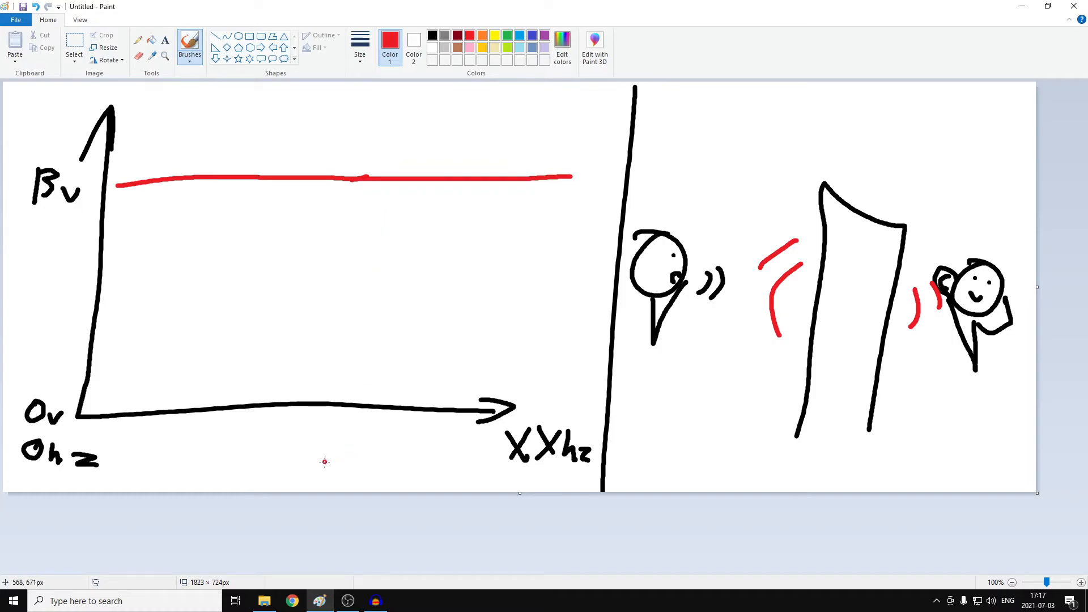
- Write 500 in red below the frequency axis and draw a vertical arrow through the flat line down to it
{"action": "mouse_move", "coordinate": [281, 425]}
{"action": "left_mouse_down"}
{"action": "mouse_move", "coordinate": [234, 456]}
{"action": "mouse_move", "coordinate": [321, 440]}
{"action": "left_mouse_up"}
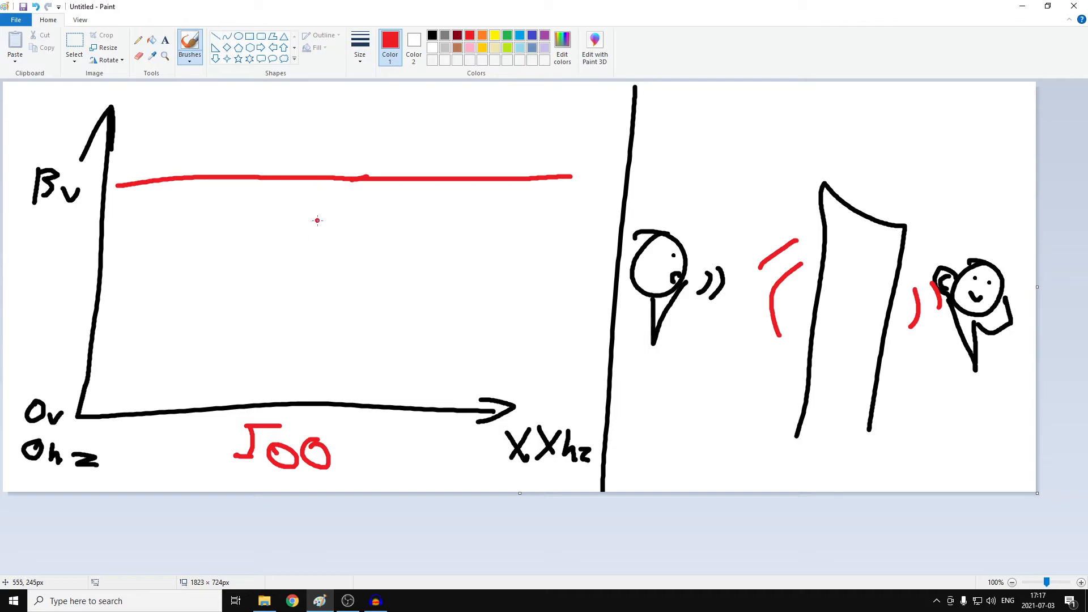
{"action": "left_click_drag", "start_coordinate": [320, 116], "coordinate": [293, 415]}
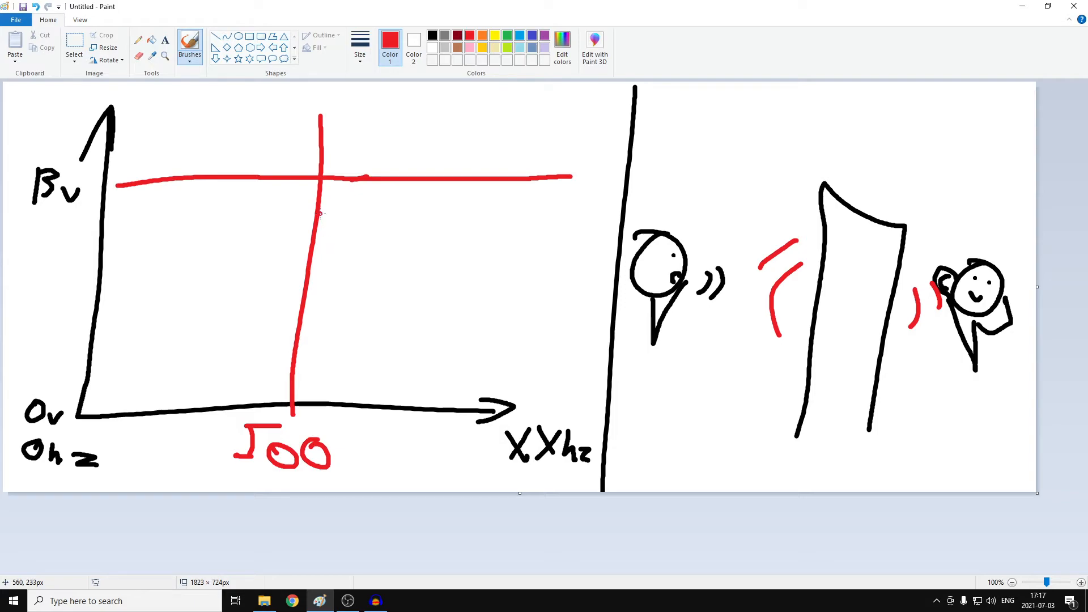
{"action": "mouse_move", "coordinate": [290, 415]}
{"action": "left_mouse_down"}
{"action": "mouse_move", "coordinate": [305, 412]}
{"action": "mouse_move", "coordinate": [276, 412]}
{"action": "left_mouse_up"}
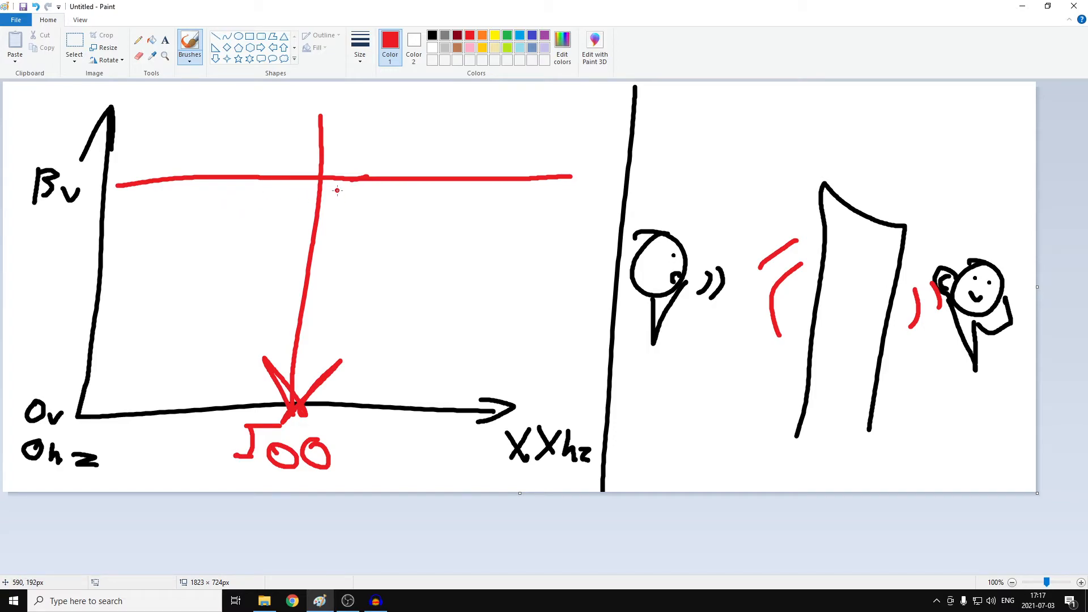
- Draw a red slope falling from the flat line above 500 to the frequency axis, and extend that axis in red
{"action": "mouse_move", "coordinate": [277, 178]}
{"action": "left_mouse_down"}
{"action": "mouse_move", "coordinate": [333, 181]}
{"action": "mouse_move", "coordinate": [407, 229]}
{"action": "mouse_move", "coordinate": [593, 413]}
{"action": "mouse_move", "coordinate": [680, 415]}
{"action": "mouse_move", "coordinate": [599, 416]}
{"action": "left_mouse_up"}
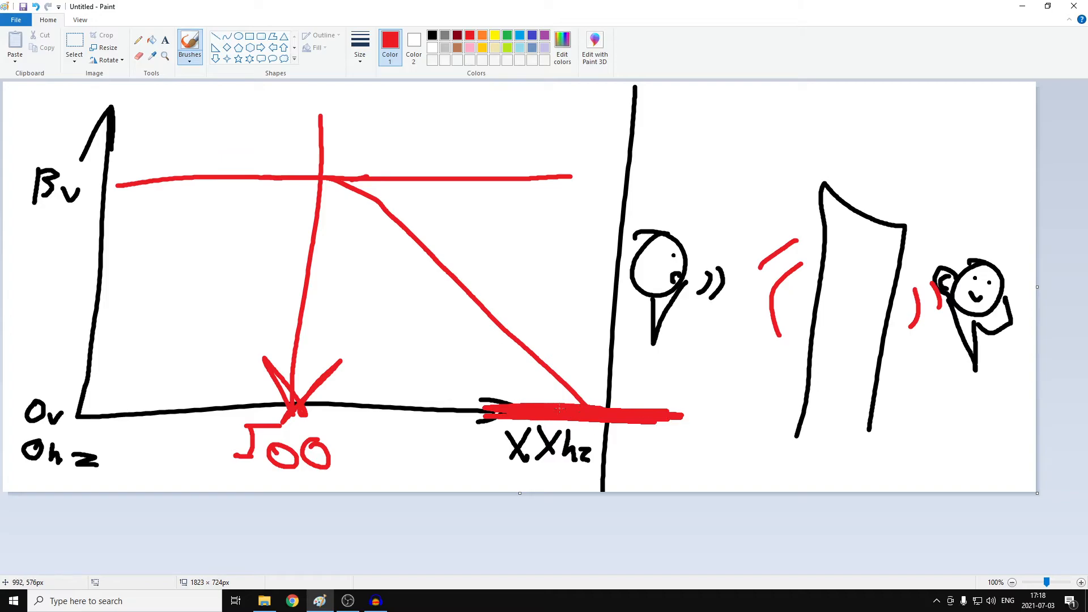
{"action": "key", "text": "ctrl+z"}
{"action": "left_click_drag", "start_coordinate": [514, 406], "coordinate": [662, 410]}
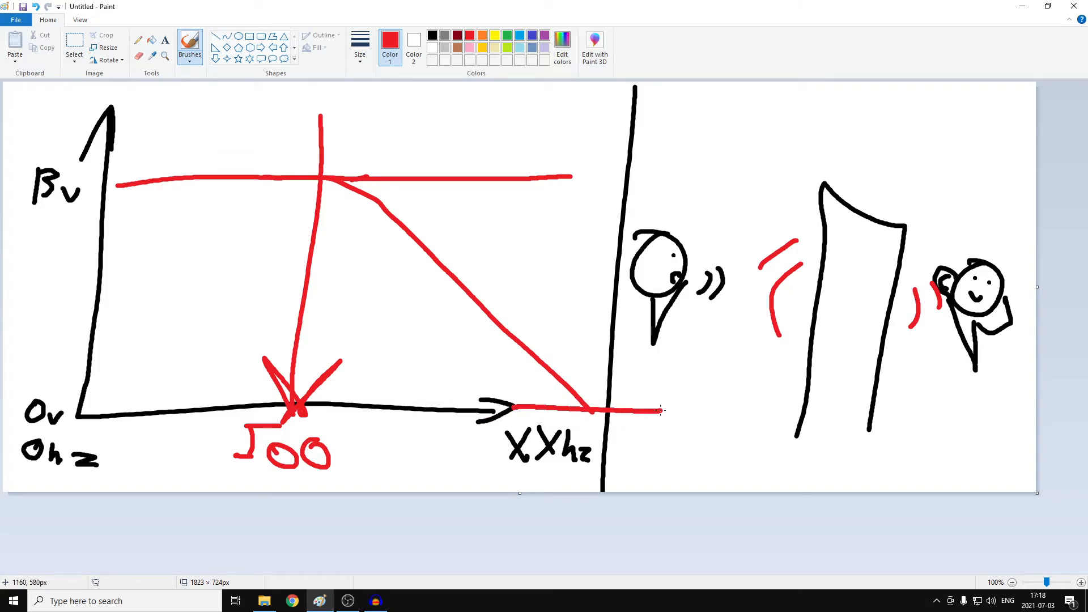
- Write 800 in red above the lower end of the slope
{"action": "left_click_drag", "start_coordinate": [582, 324], "coordinate": [560, 345]}
{"action": "mouse_move", "coordinate": [601, 332]}
{"action": "left_mouse_down"}
{"action": "mouse_move", "coordinate": [598, 341]}
{"action": "mouse_move", "coordinate": [603, 332]}
{"action": "left_mouse_up"}
{"action": "left_click_drag", "start_coordinate": [623, 334], "coordinate": [628, 333]}
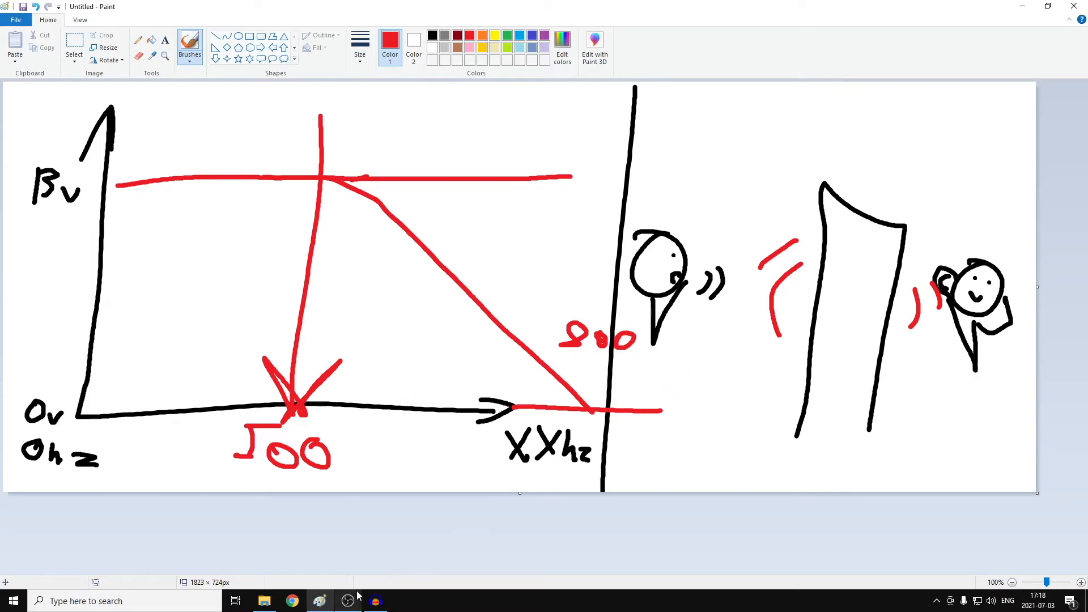
- Switch to Audacity and record a new voice clip about 3 seconds long
{"action": "left_click", "coordinate": [380, 605]}
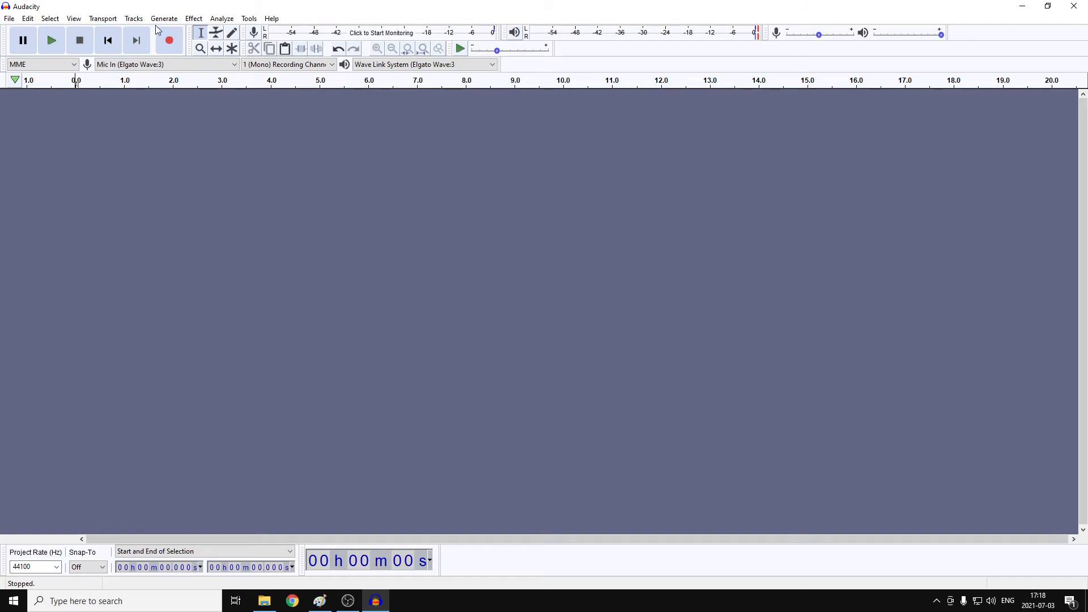
{"action": "left_click", "coordinate": [176, 43]}
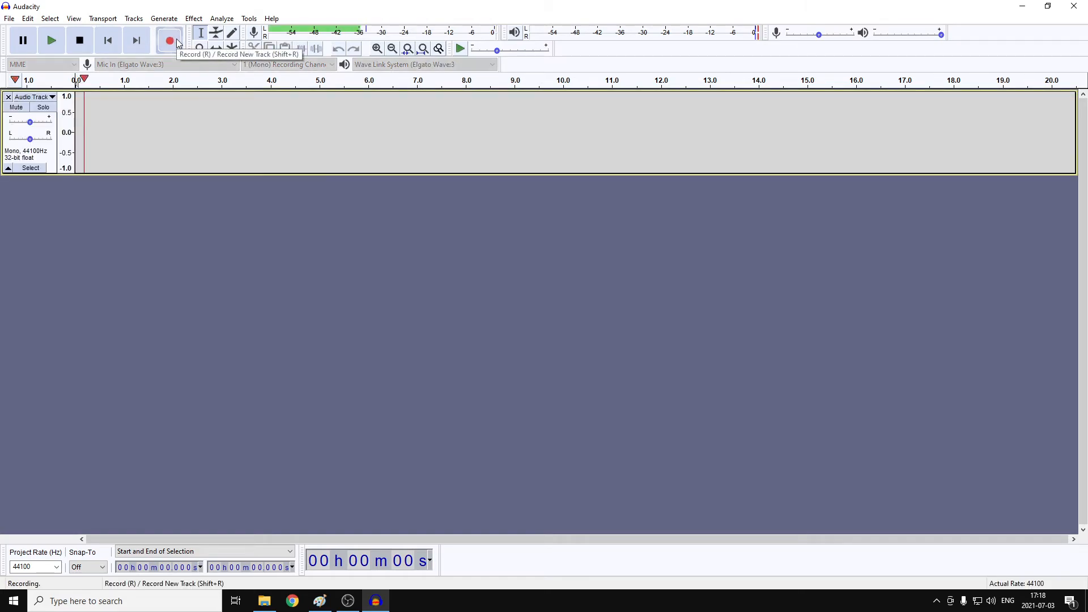
{"action": "left_click", "coordinate": [79, 47]}
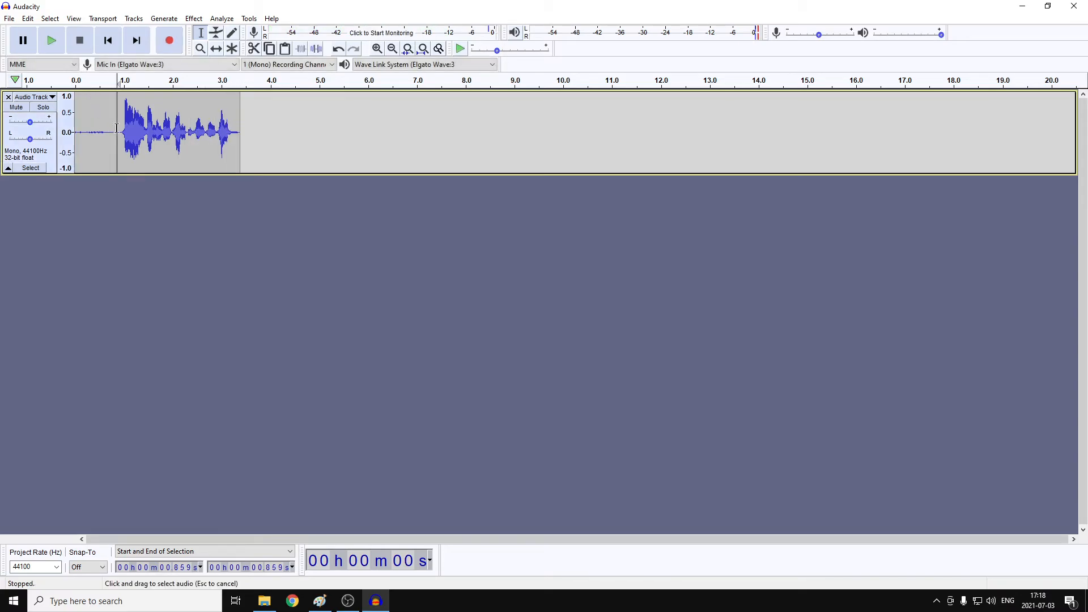
- Select the voice clip and preview a Filter Curve EQ flat at 0 dB up to 500 Hz, sloping through -6 dB at 1000 Hz
{"action": "left_click_drag", "start_coordinate": [209, 121], "coordinate": [79, 121]}
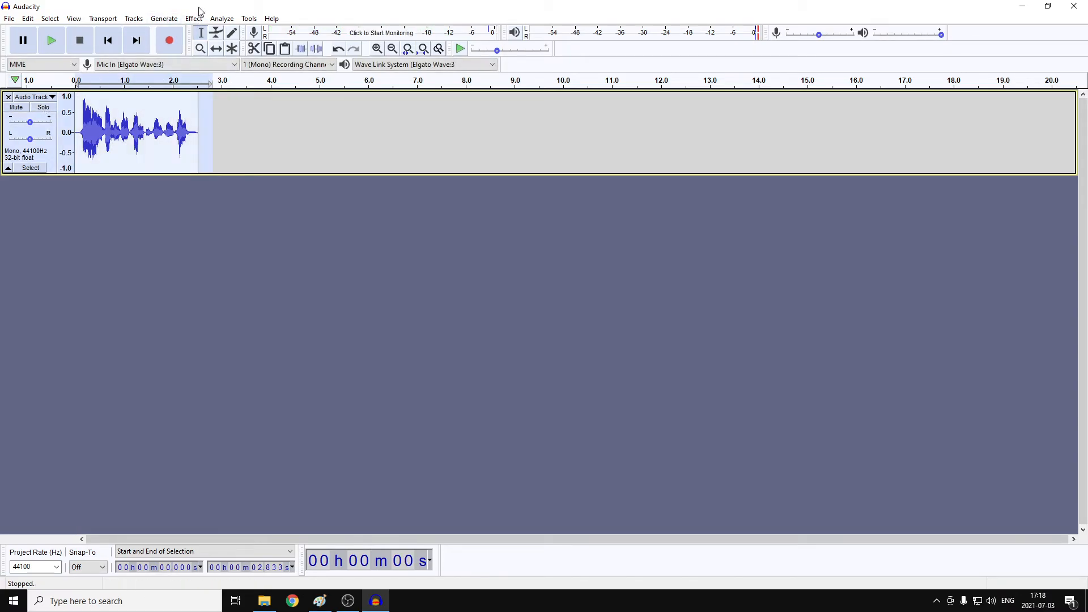
{"action": "left_click", "coordinate": [194, 19]}
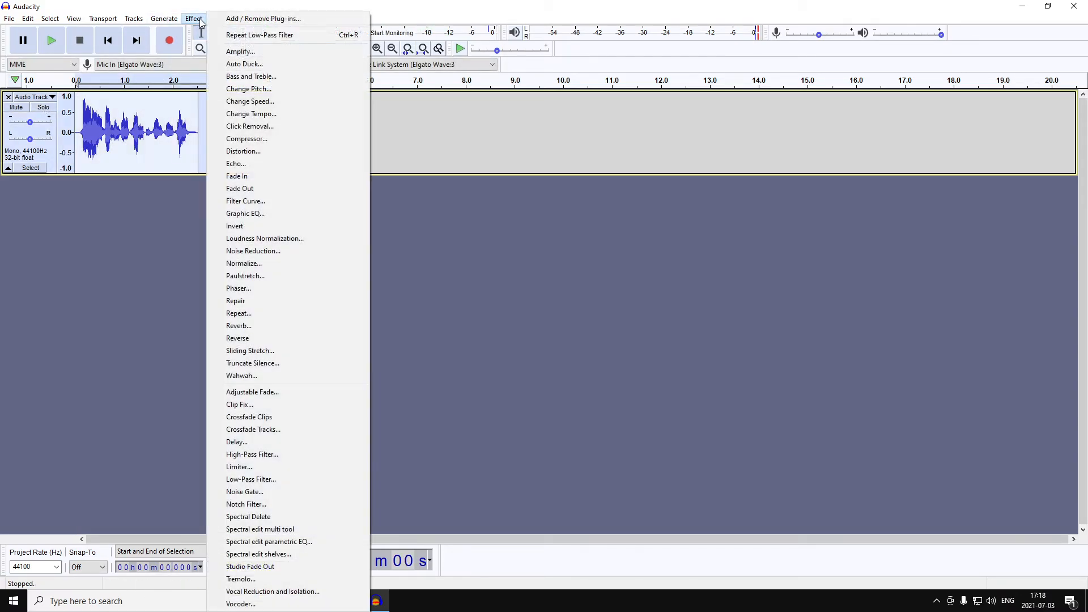
{"action": "left_click", "coordinate": [292, 201]}
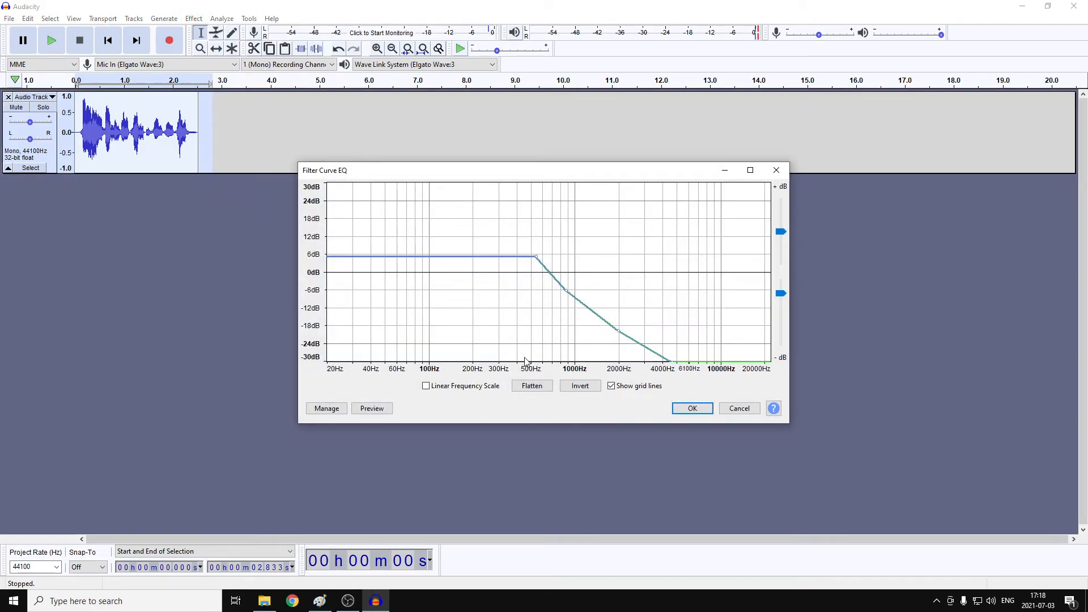
{"action": "left_click_drag", "start_coordinate": [536, 257], "coordinate": [575, 290]}
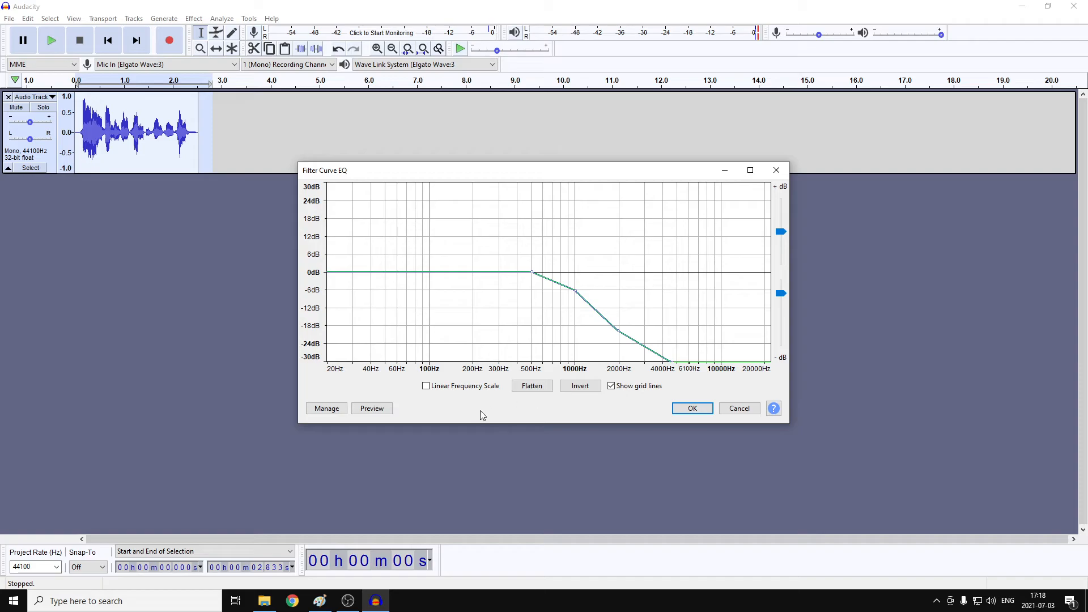
{"action": "left_click", "coordinate": [384, 411]}
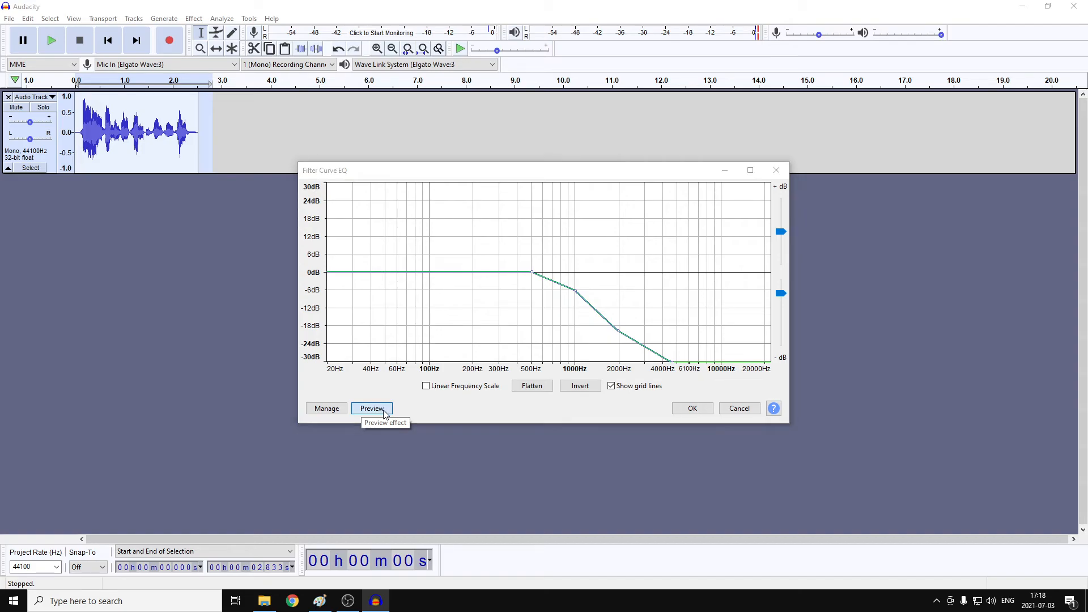
{"action": "left_click", "coordinate": [578, 334]}
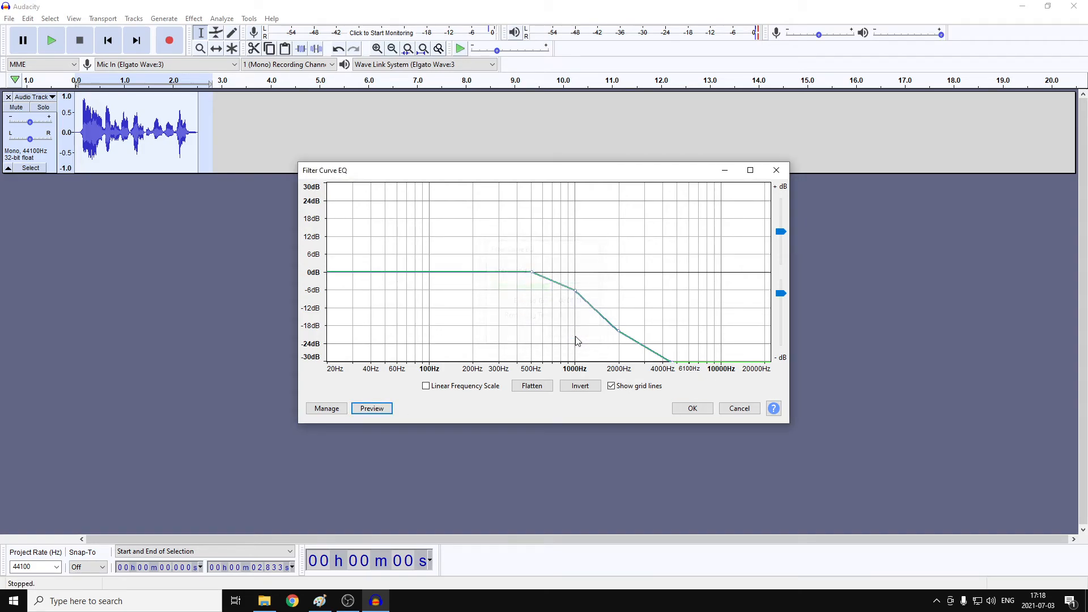
- Reshape the filter curve into a vertical drop from 0 dB to -30 dB at 500 Hz, preview it, and cancel the effect
{"action": "left_click_drag", "start_coordinate": [571, 290], "coordinate": [530, 376]}
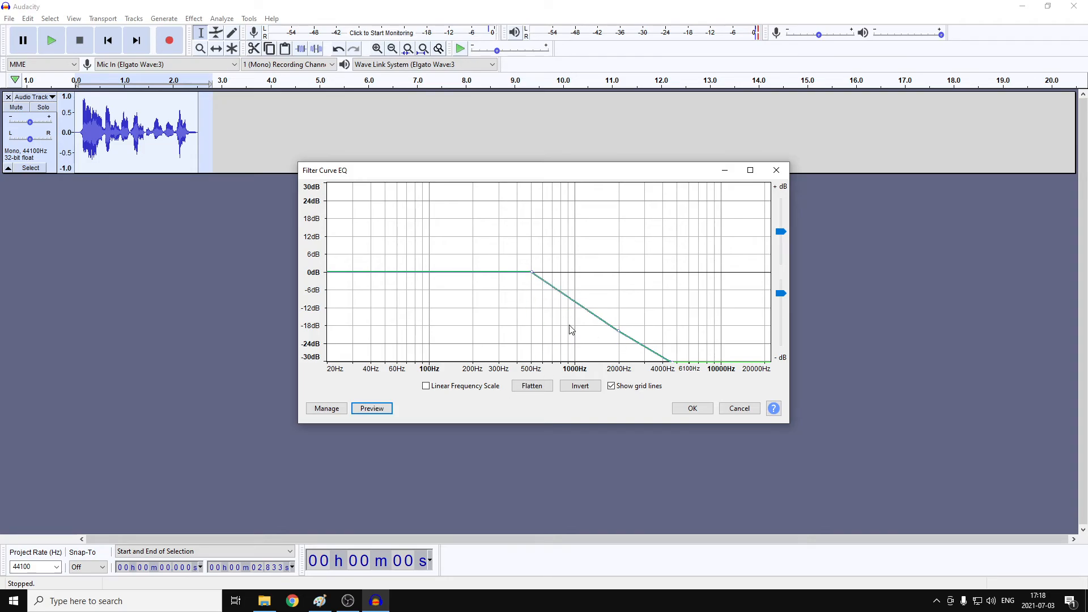
{"action": "left_click_drag", "start_coordinate": [618, 330], "coordinate": [530, 366]}
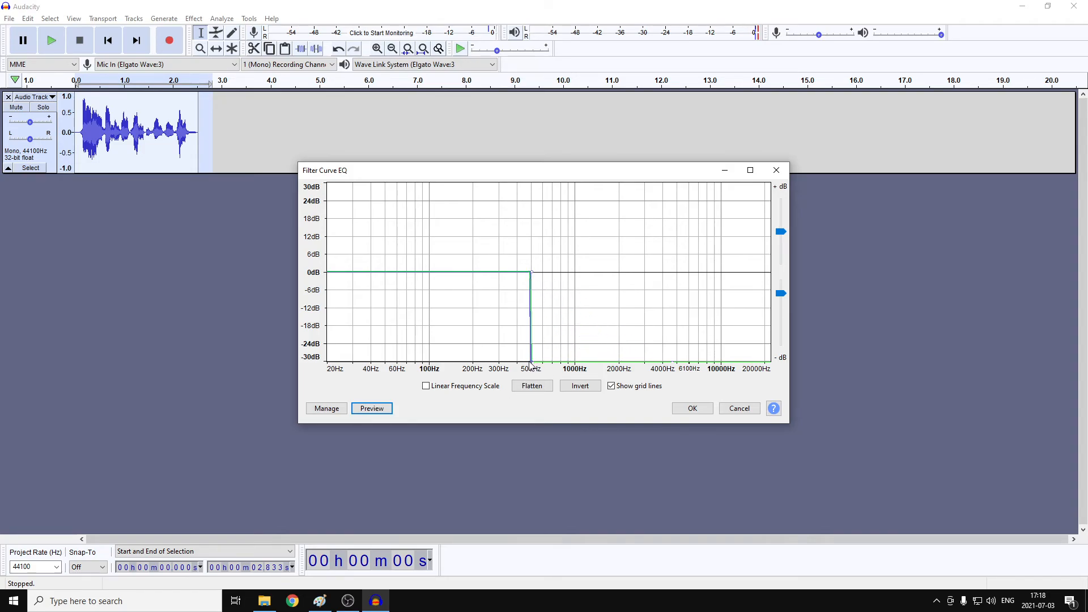
{"action": "left_click", "coordinate": [533, 276]}
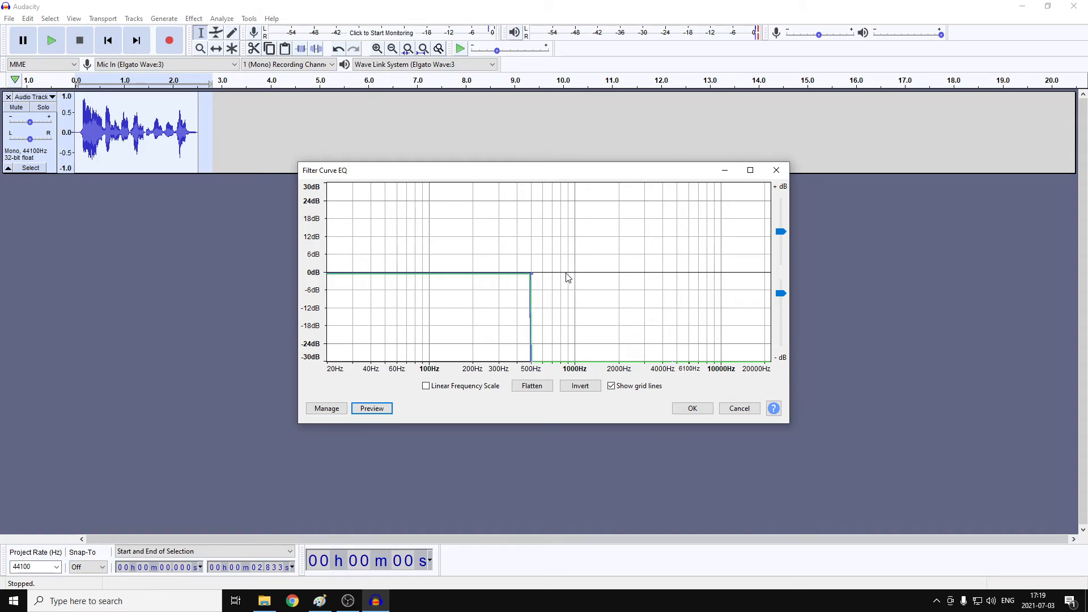
{"action": "left_click", "coordinate": [382, 413]}
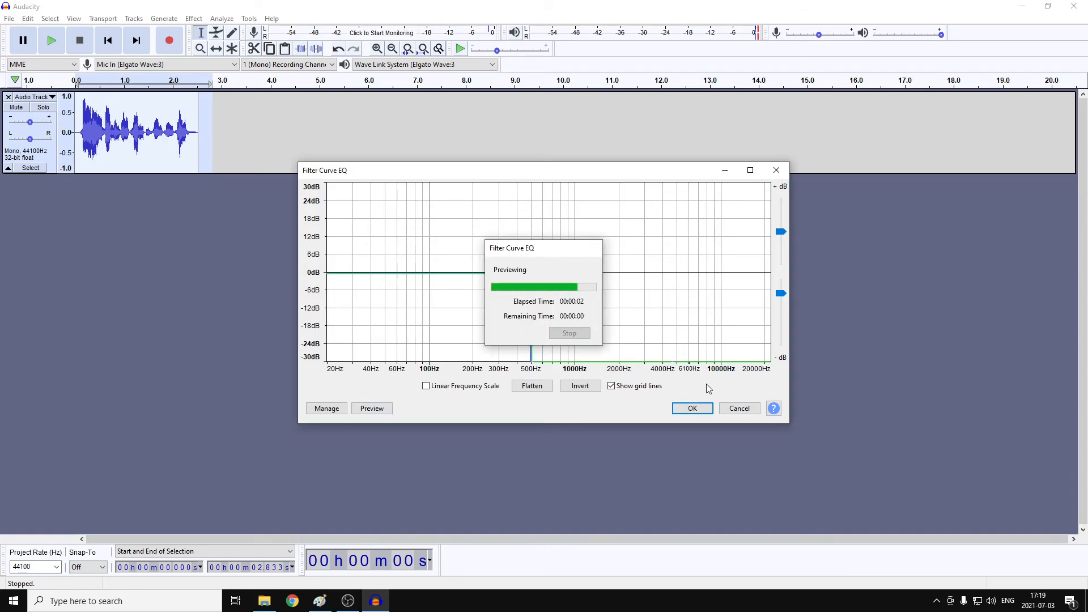
{"action": "left_click", "coordinate": [757, 410]}
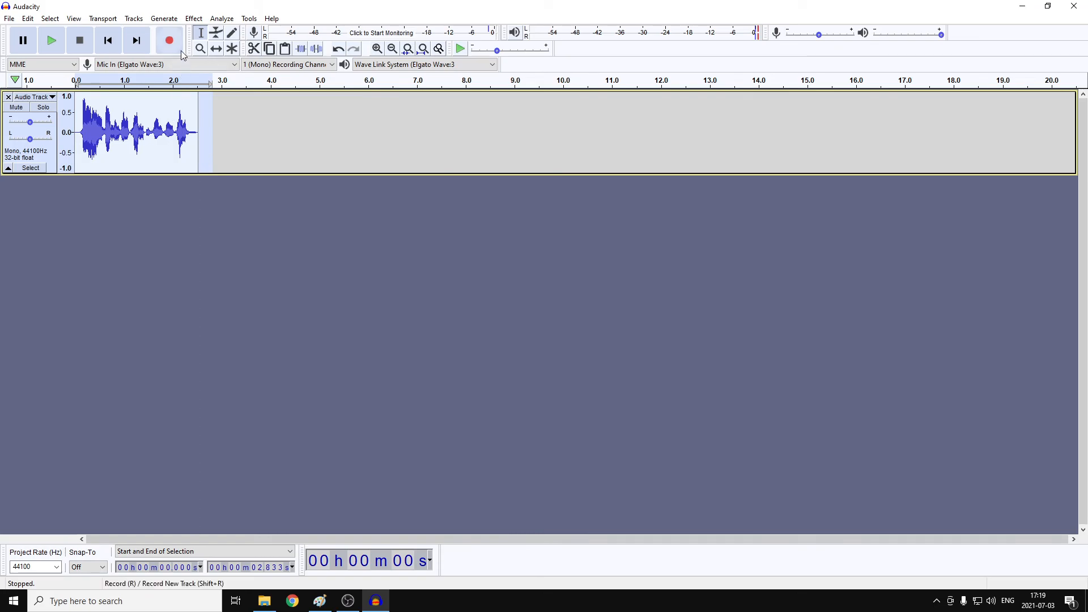
- Switch to Paint, retrace the red slope with repeated strokes, and draw a green curve rising from the frequency axis near 500 to a high plateau
{"action": "left_click", "coordinate": [320, 601]}
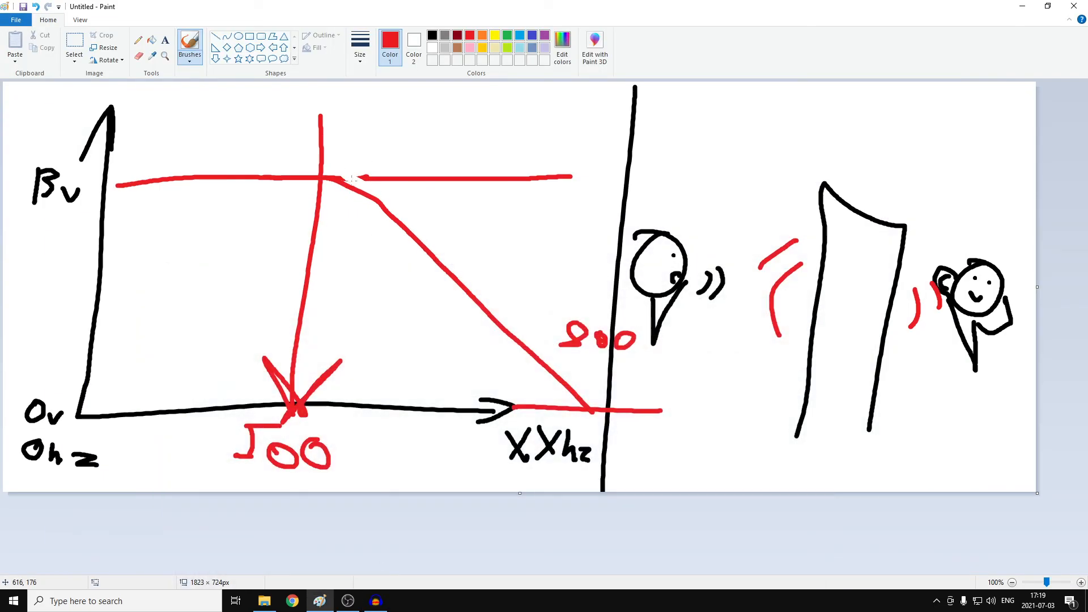
{"action": "mouse_move", "coordinate": [309, 179]}
{"action": "left_mouse_down"}
{"action": "mouse_move", "coordinate": [388, 196]}
{"action": "mouse_move", "coordinate": [600, 417]}
{"action": "mouse_move", "coordinate": [439, 253]}
{"action": "mouse_move", "coordinate": [305, 170]}
{"action": "mouse_move", "coordinate": [384, 211]}
{"action": "mouse_move", "coordinate": [588, 385]}
{"action": "mouse_move", "coordinate": [255, 162]}
{"action": "mouse_move", "coordinate": [419, 241]}
{"action": "mouse_move", "coordinate": [610, 411]}
{"action": "left_mouse_up"}
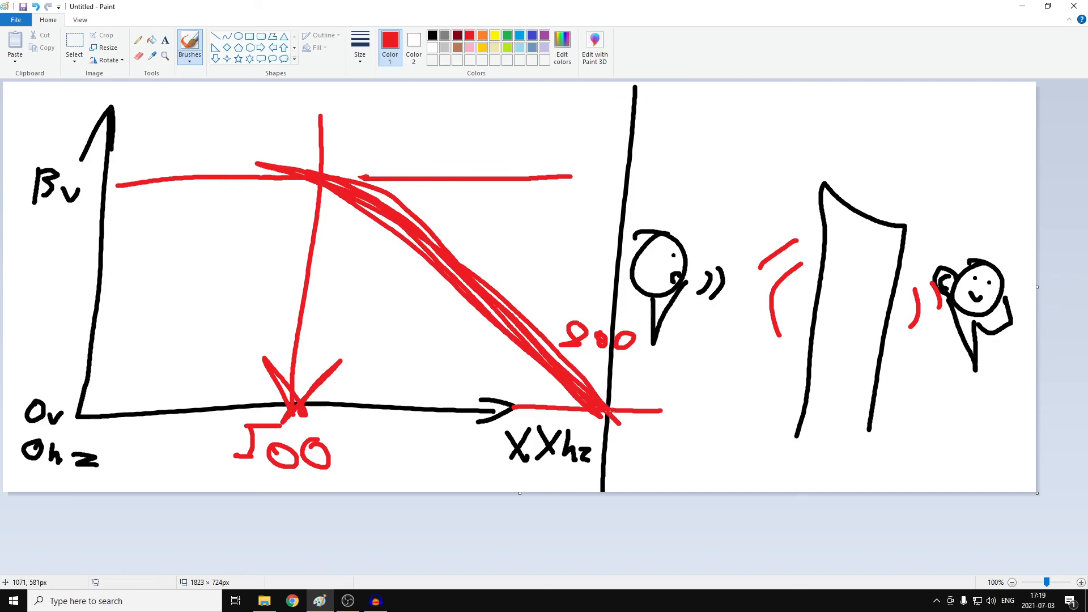
{"action": "left_click", "coordinate": [508, 35]}
{"action": "mouse_move", "coordinate": [170, 412]}
{"action": "left_mouse_down"}
{"action": "mouse_move", "coordinate": [247, 405]}
{"action": "mouse_move", "coordinate": [339, 306]}
{"action": "mouse_move", "coordinate": [527, 199]}
{"action": "mouse_move", "coordinate": [690, 196]}
{"action": "left_mouse_up"}
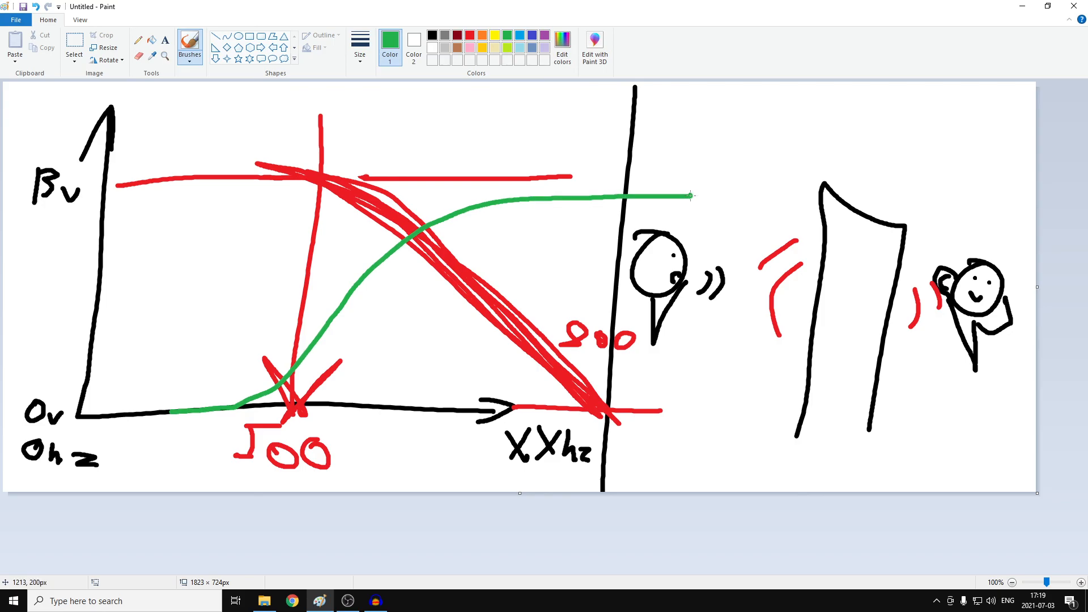